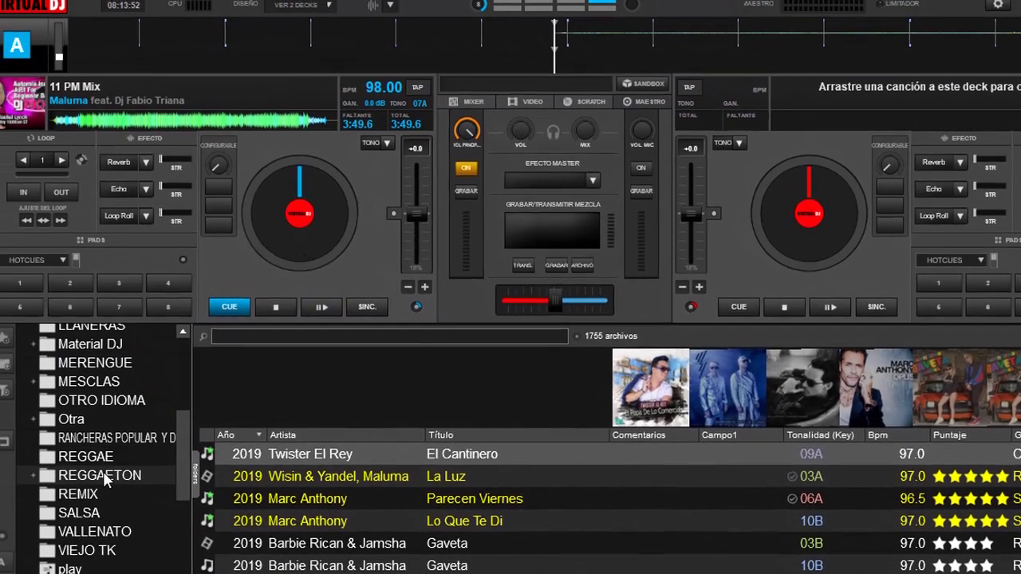
- Create a filter folder named "BPM Similar" inside the REGGAETON folder
click(64, 461)
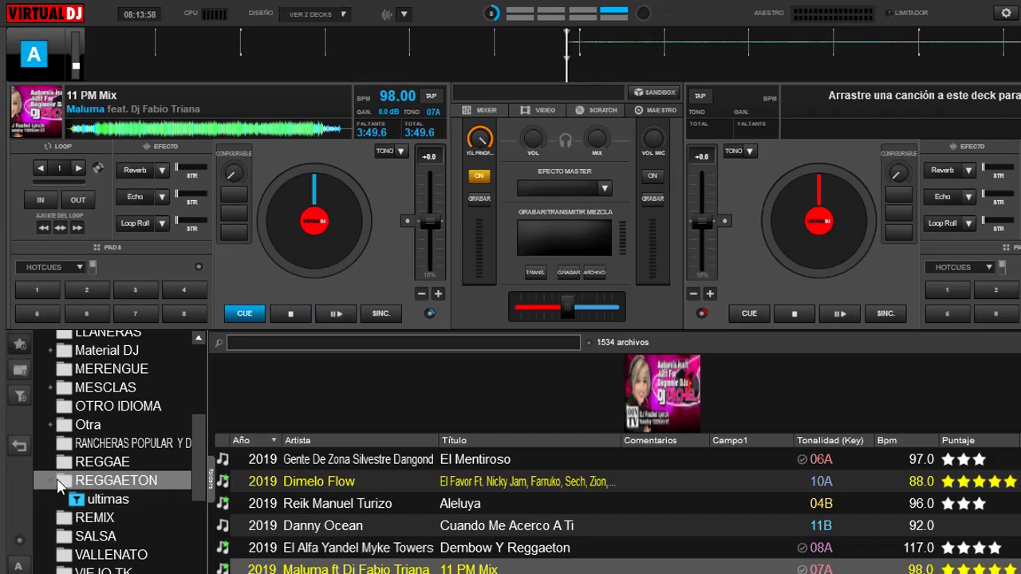
click(20, 396)
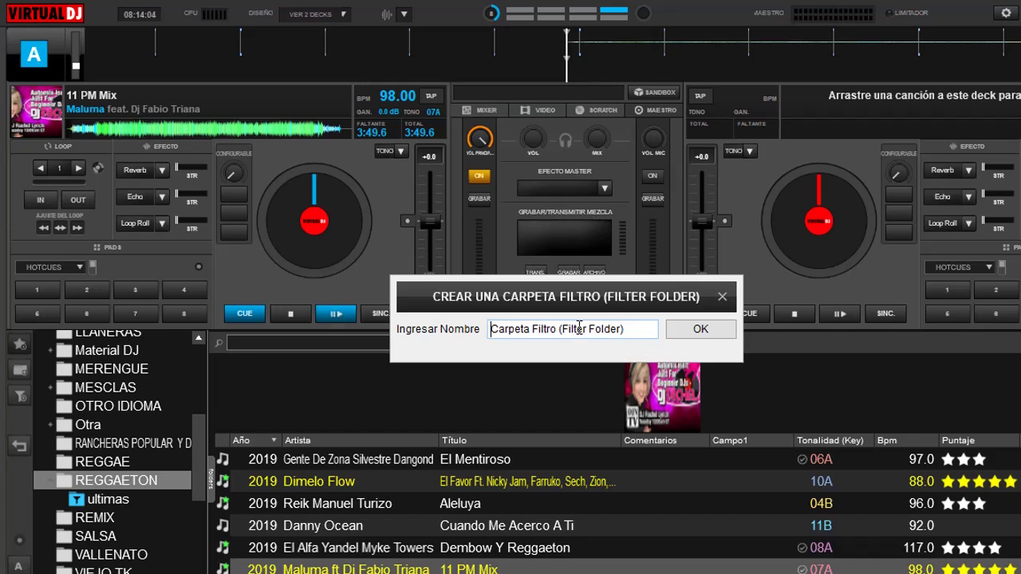
click(640, 330)
key(BackSpace)
key(BackSpace)
key(BackSpace)
key(BackSpace)
key(BackSpace)
key(BackSpace)
key(BackSpace)
key(BackSpace)
key(BackSpace)
key(BackSpace)
key(BackSpace)
key(BackSpace)
key(BackSpace)
key(BackSpace)
key(BackSpace)
key(BackSpace)
key(BackSpace)
key(BackSpace)
key(BackSpace)
key(BackSpace)
key(BackSpace)
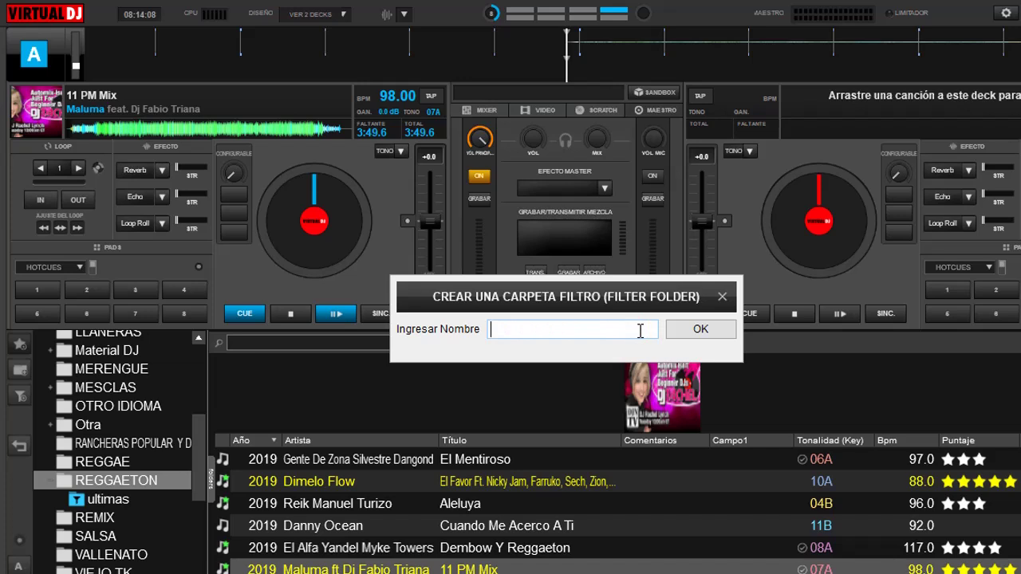
text(BPM Similar)
click(700, 333)
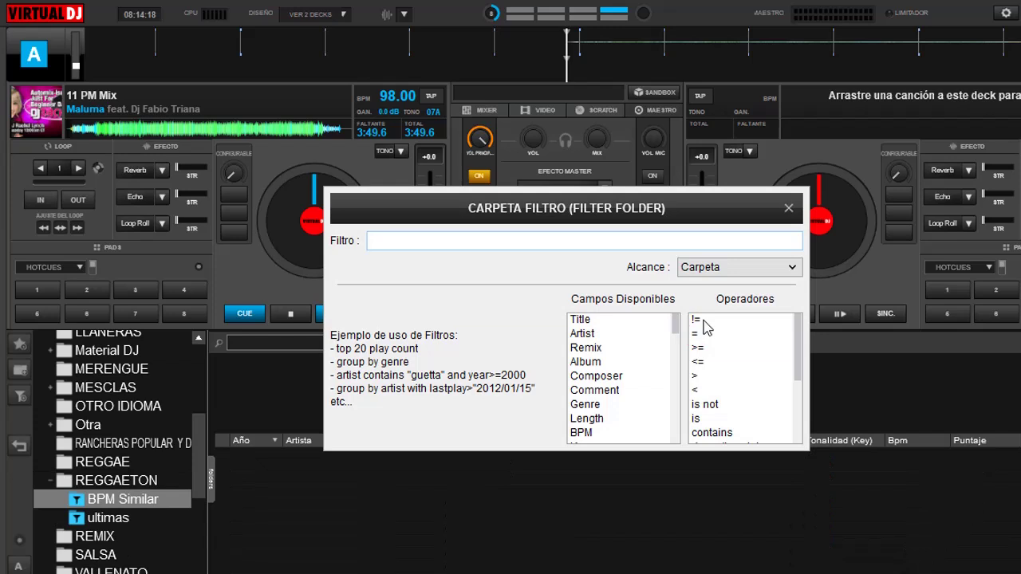
- Set the new folder's filter to "Bpm Difference <2 and exists = 1" and close the filter dialog
right_click(461, 244)
click(481, 252)
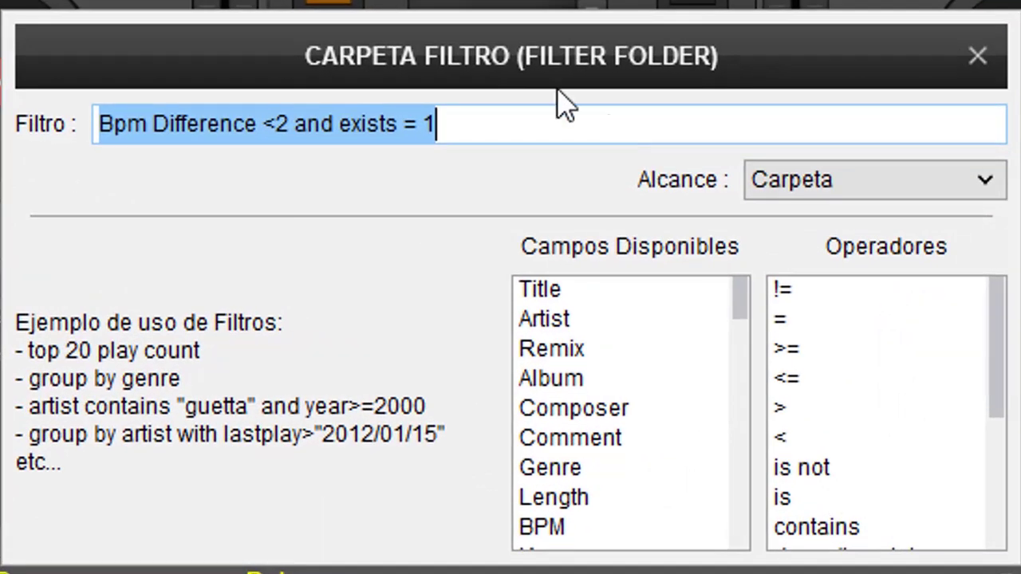
click(514, 176)
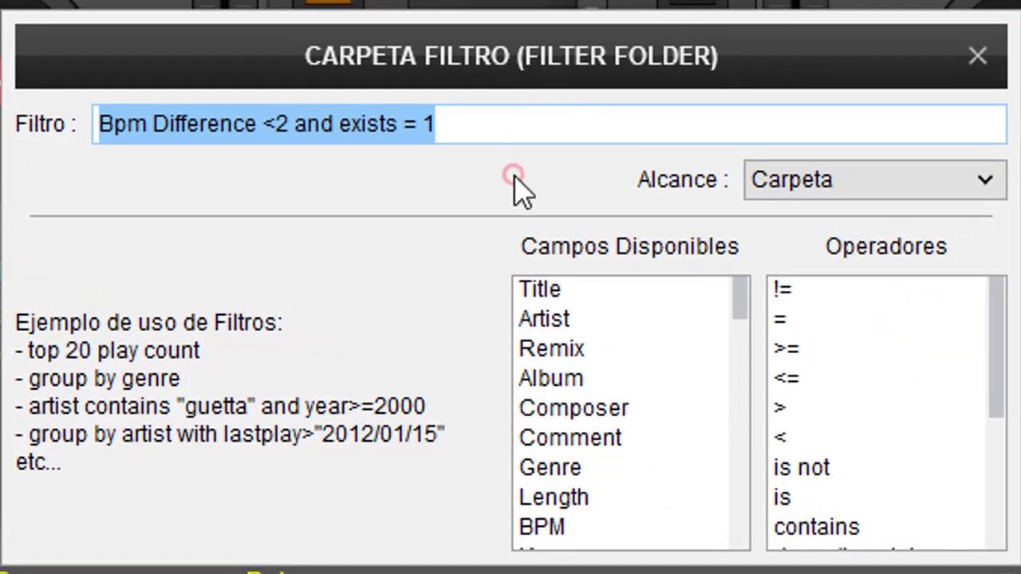
click(505, 119)
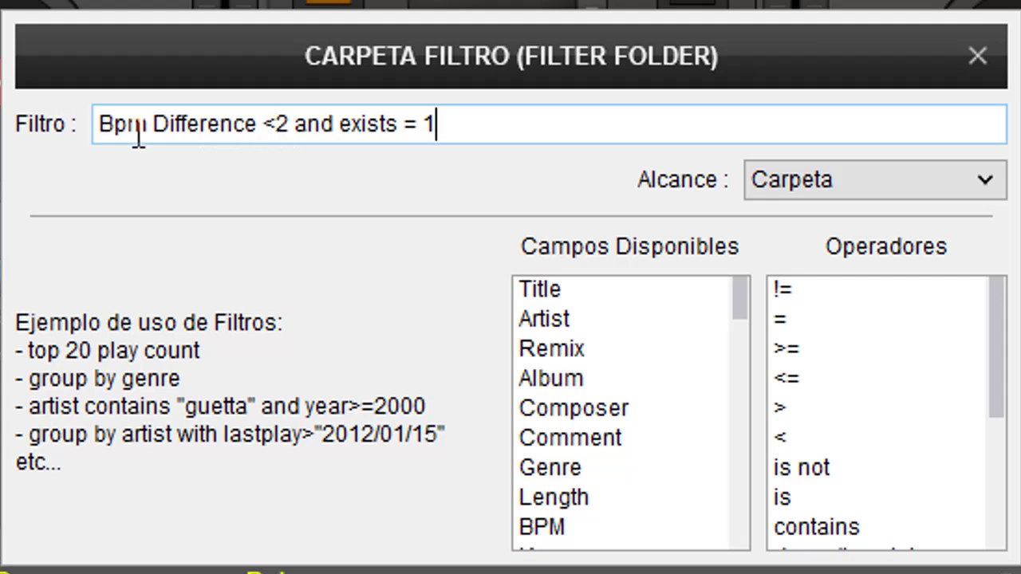
drag(137, 126, 85, 125)
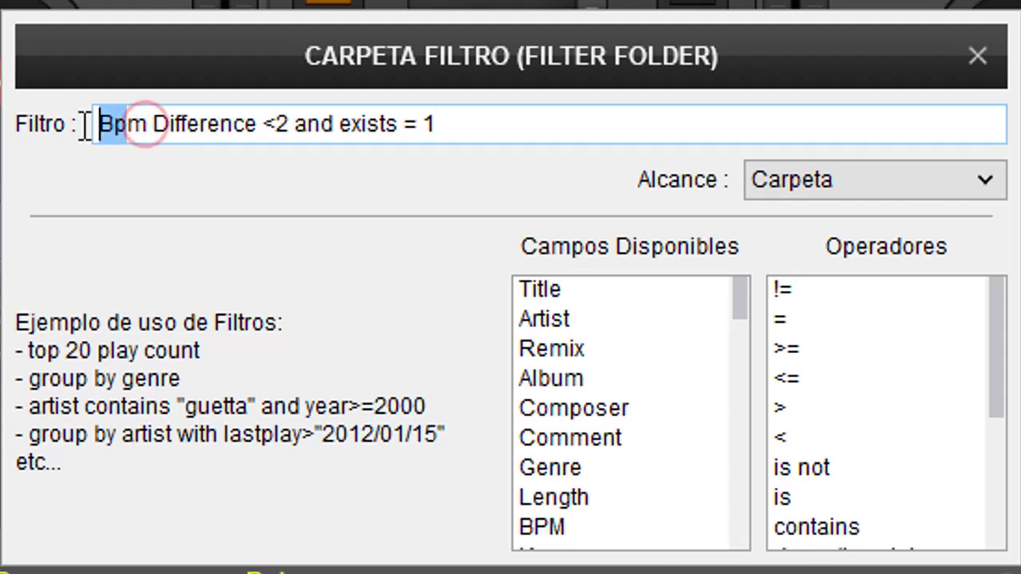
click(129, 130)
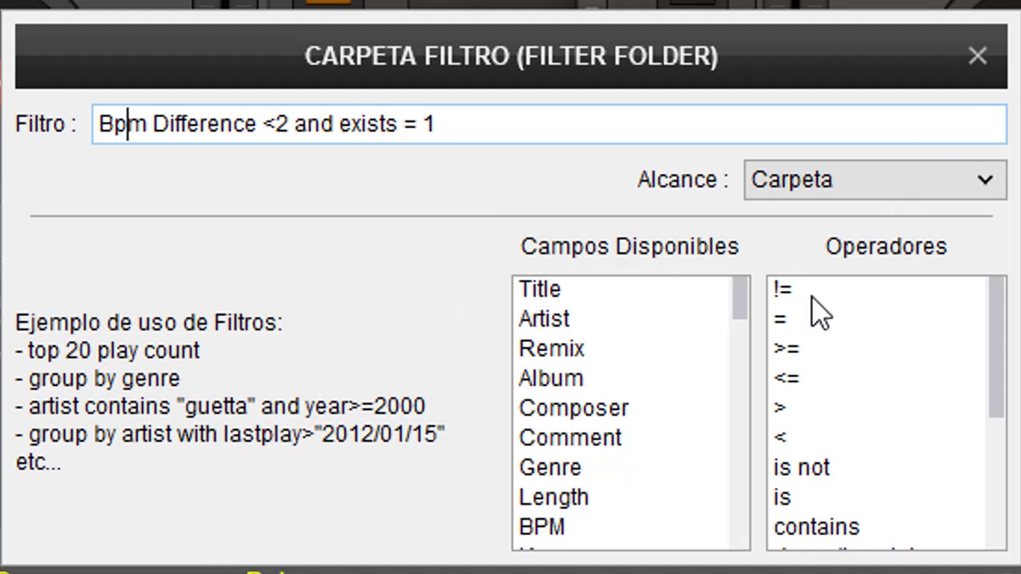
click(979, 57)
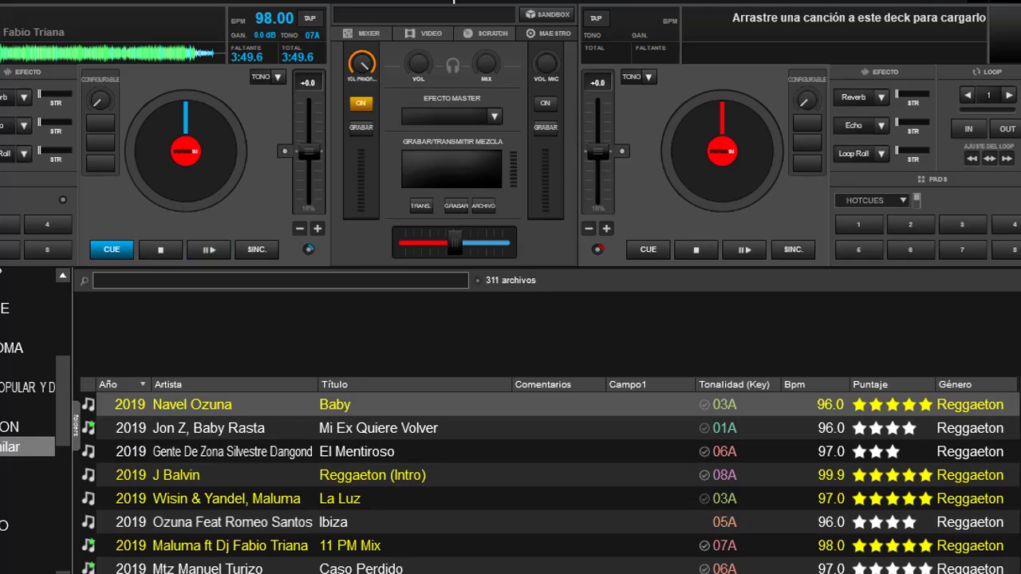
- Examine the BPM values of the songs listed in the BPM Similar folder, then return to the start of the list
scroll(551, 484, down, 3)
scroll(551, 478, down, 3)
scroll(550, 478, down, 3)
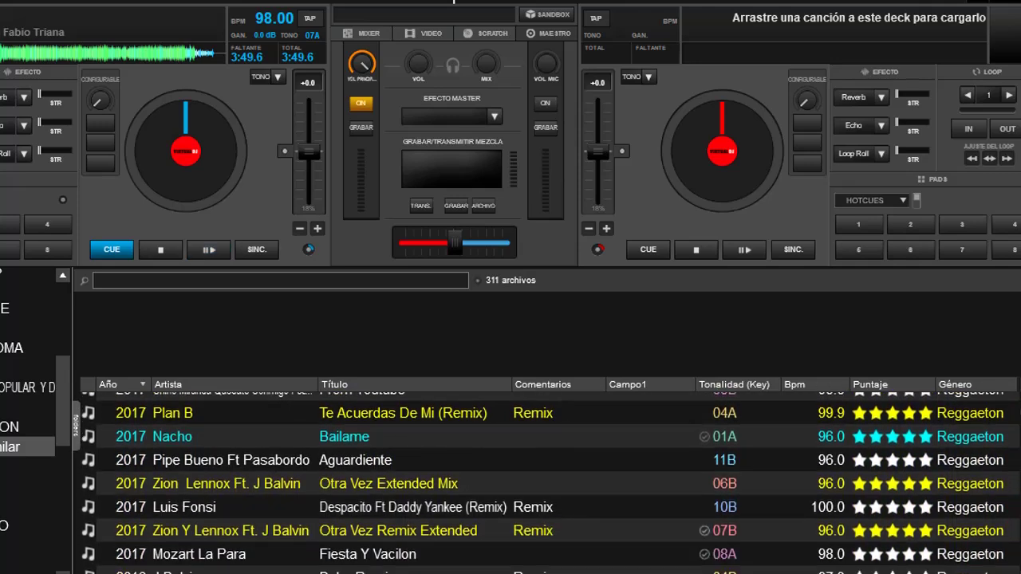
scroll(550, 479, down, 5)
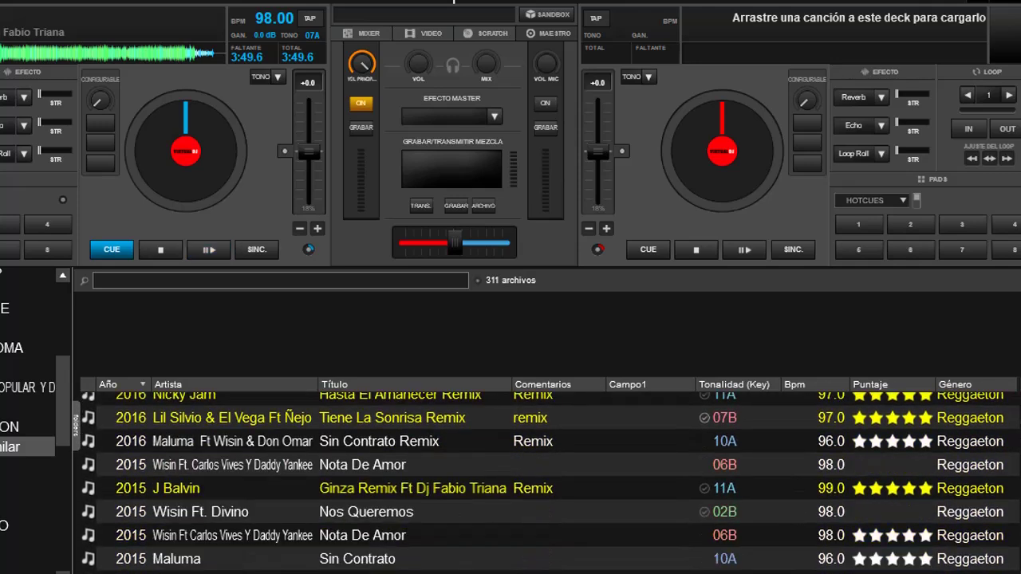
scroll(550, 478, down, 10)
scroll(551, 478, down, 10)
scroll(550, 478, down, 10)
scroll(550, 478, down, 10)
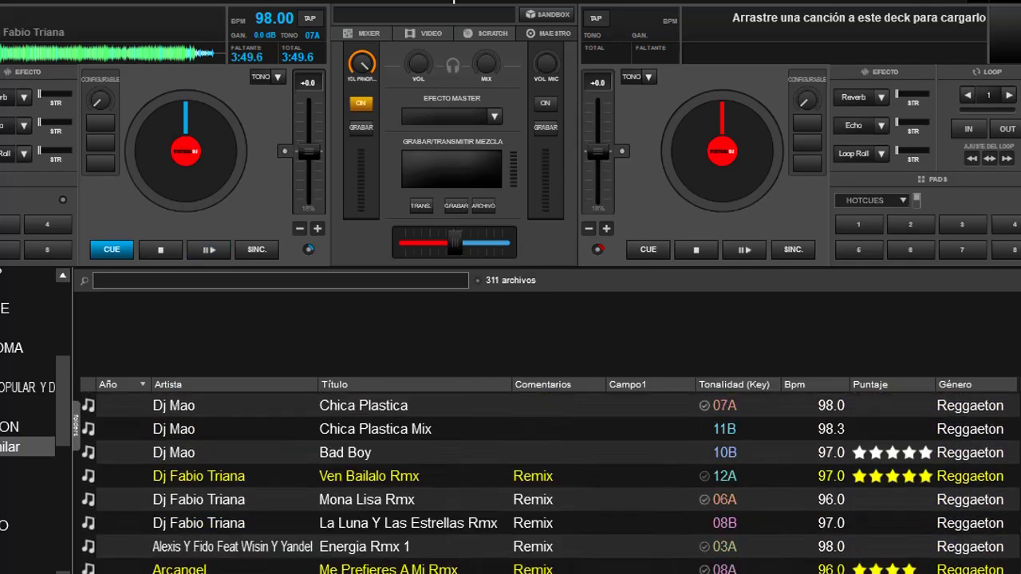
scroll(550, 478, down, 10)
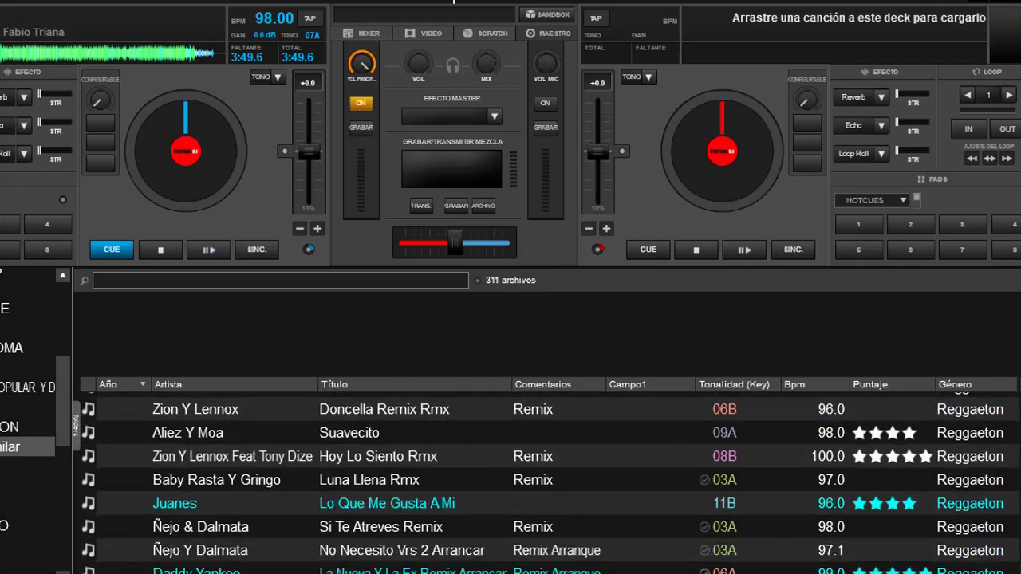
scroll(550, 479, down, 10)
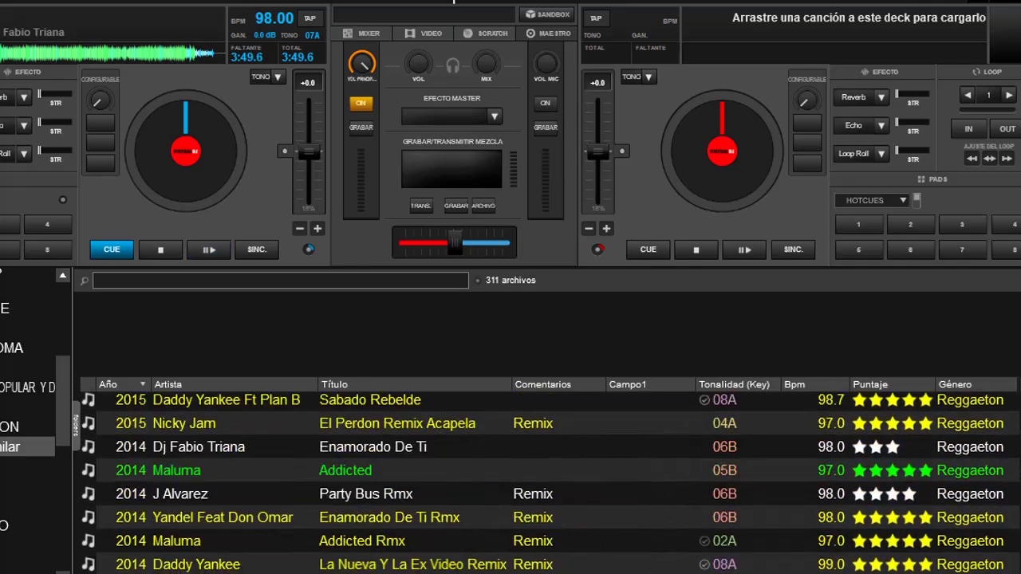
key(Home)
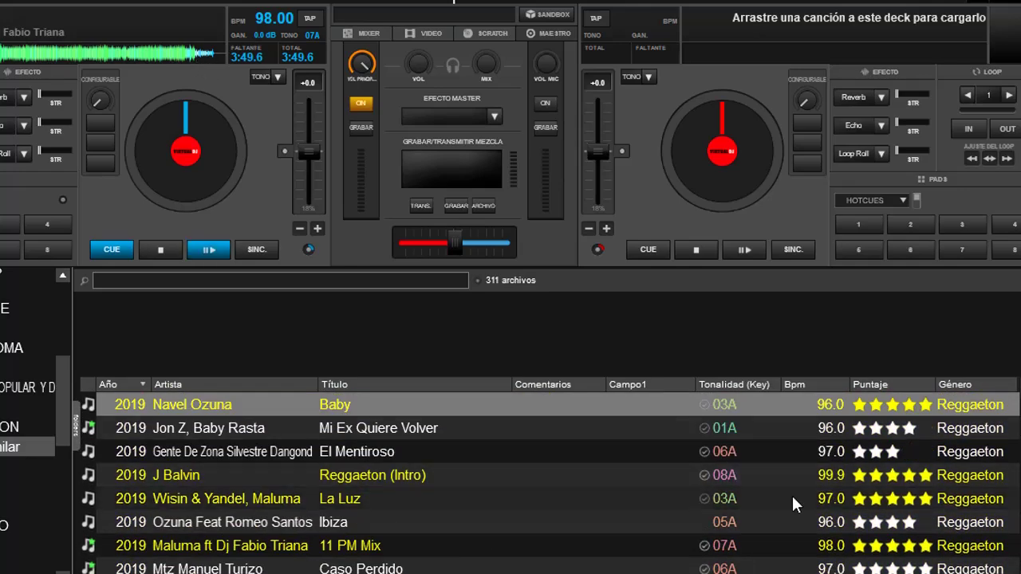
- Load Ozuna's "Noches De Aventura Extended Rmx" from the filtered list onto deck 1
scroll(853, 493, down, 1)
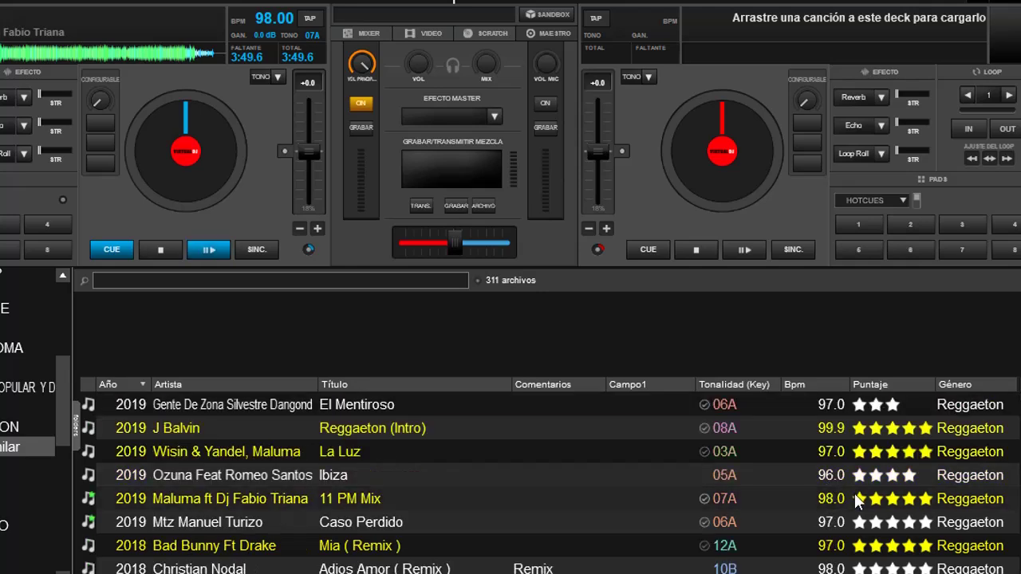
scroll(854, 492, down, 2)
scroll(854, 493, down, 2)
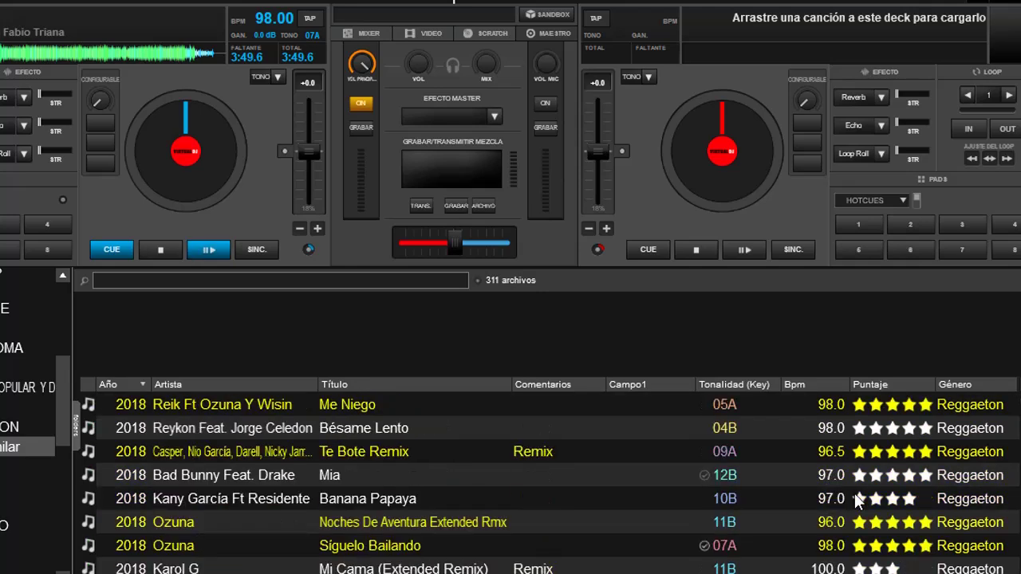
click(385, 522)
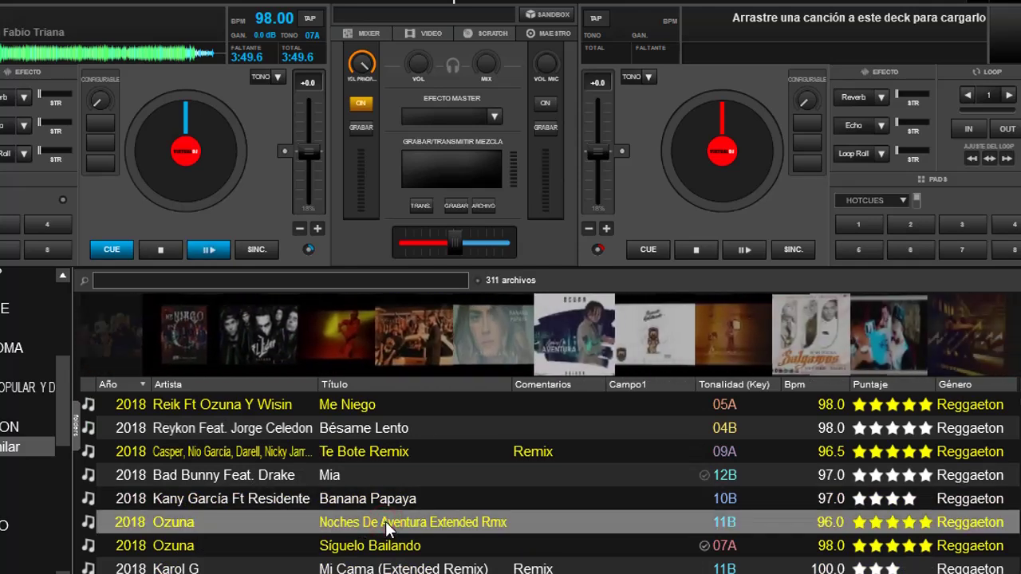
drag(385, 520, 179, 149)
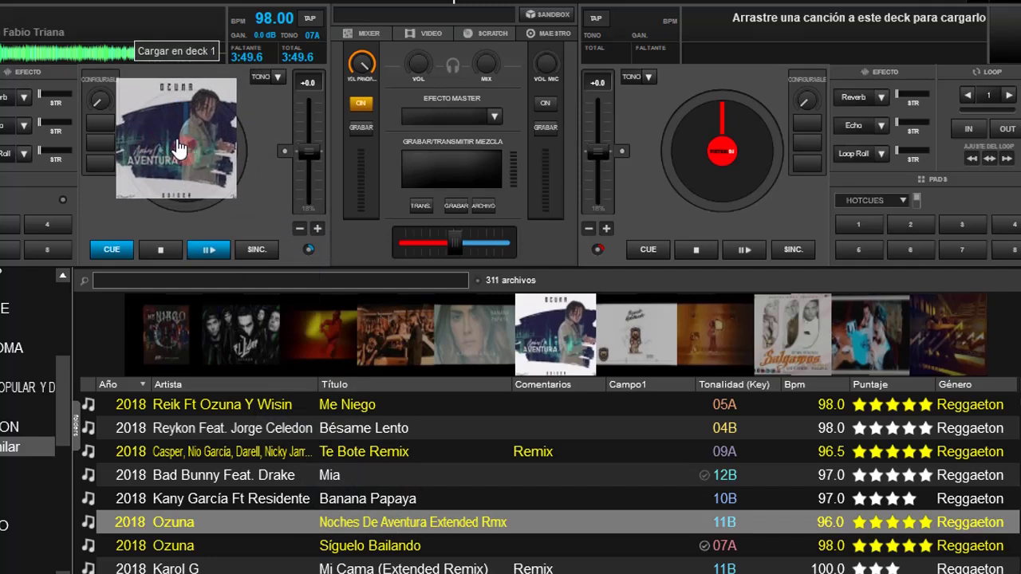
drag(180, 149, 470, 531)
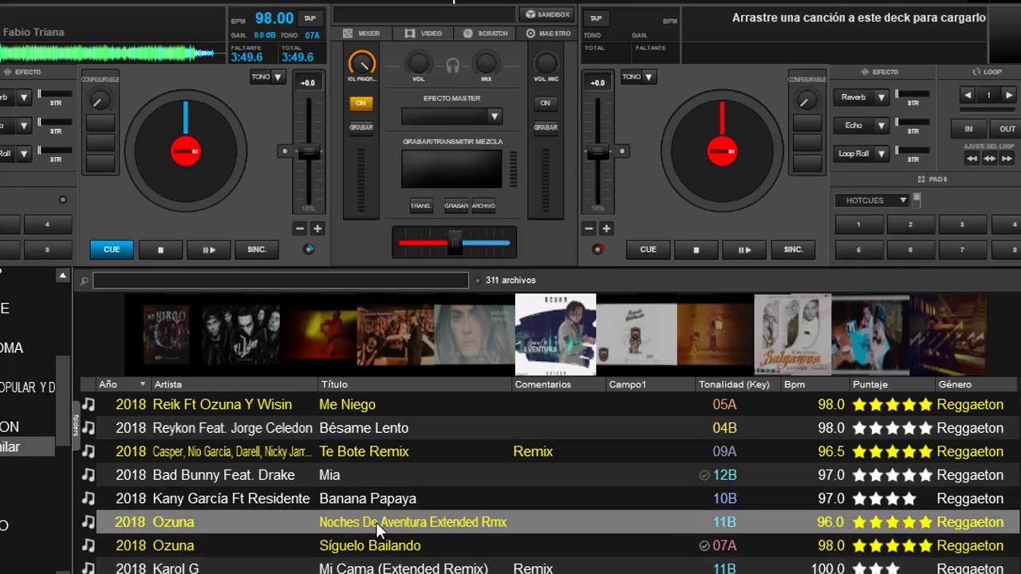
drag(376, 522, 189, 154)
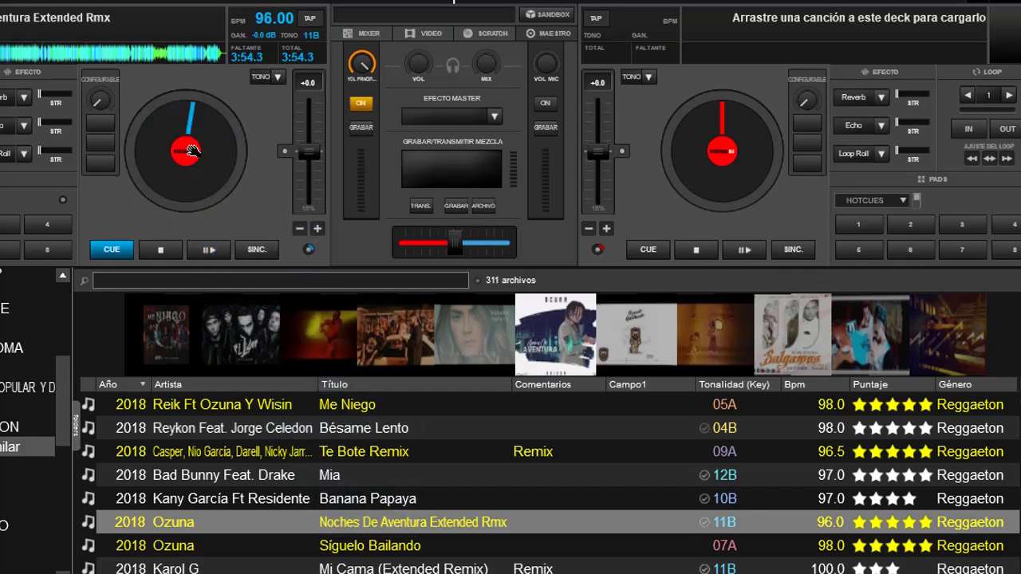
- Refresh the BPM Similar filter folder so it uses the newly loaded track's tempo
scroll(80, 458, up, 1)
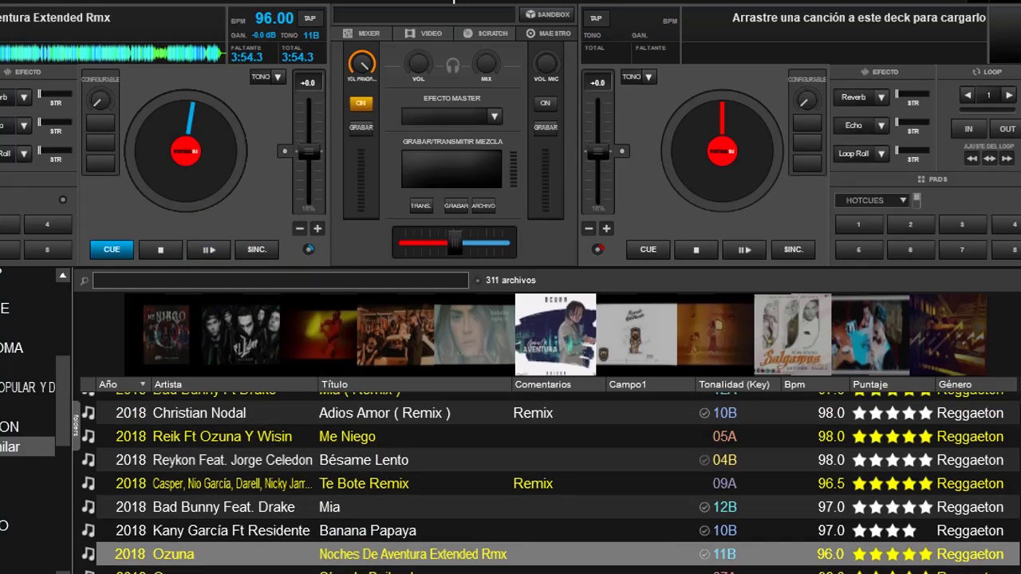
click(11, 465)
click(11, 447)
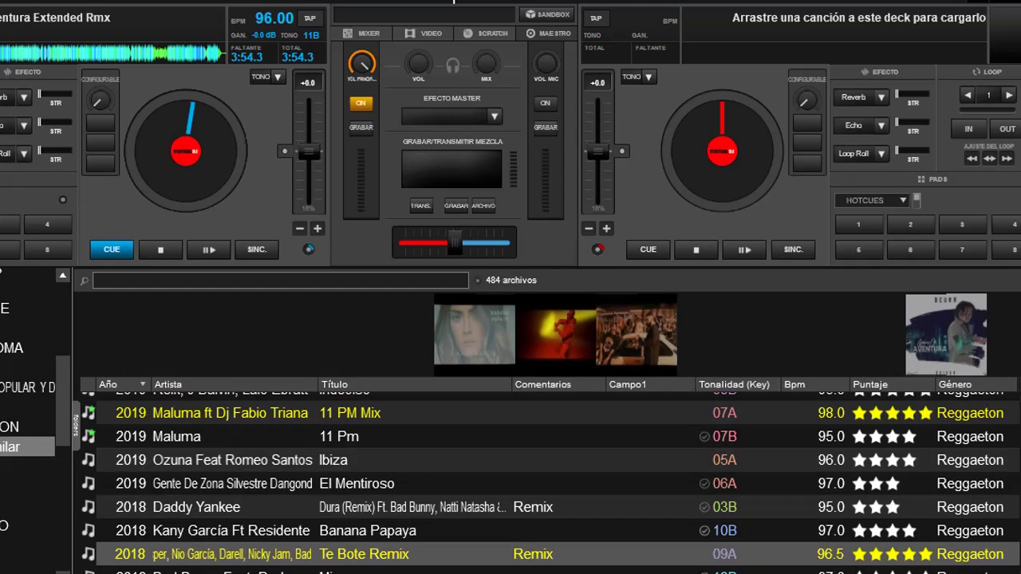
key(Tab)
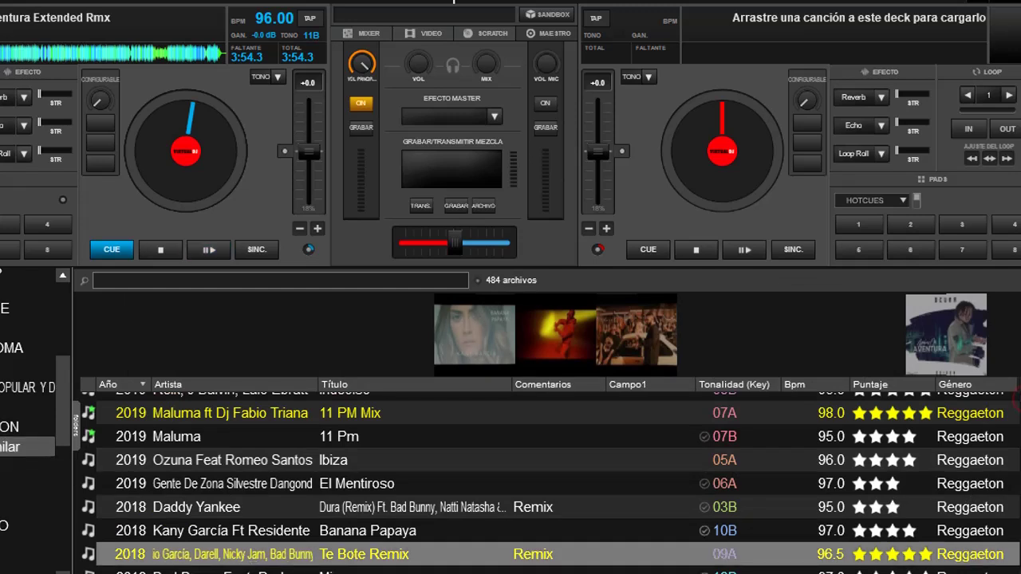
- Review the tempos in the refreshed BPM Similar list and sort the songs by BPM in ascending order
scroll(550, 478, up, 5)
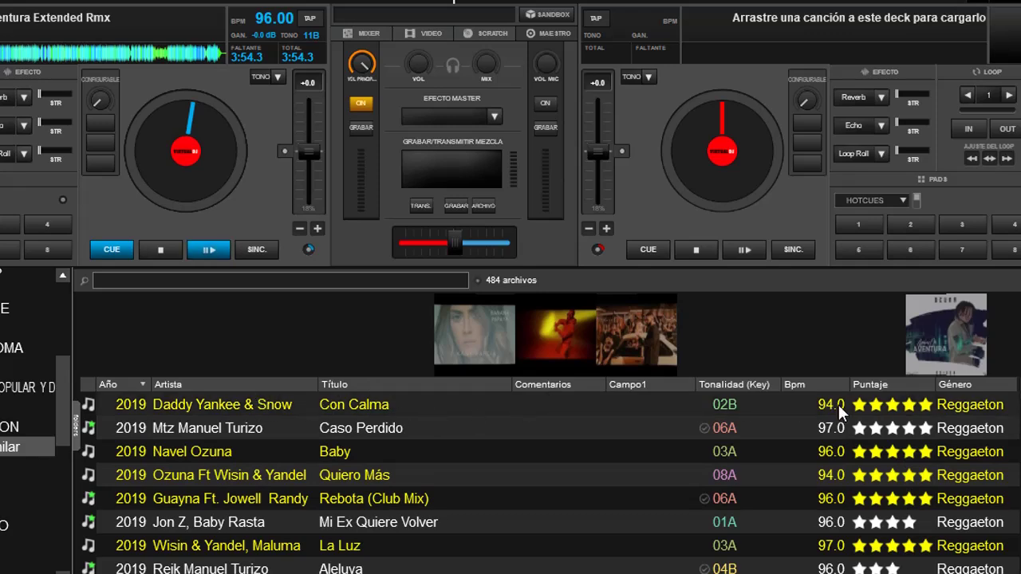
scroll(860, 490, down, 5)
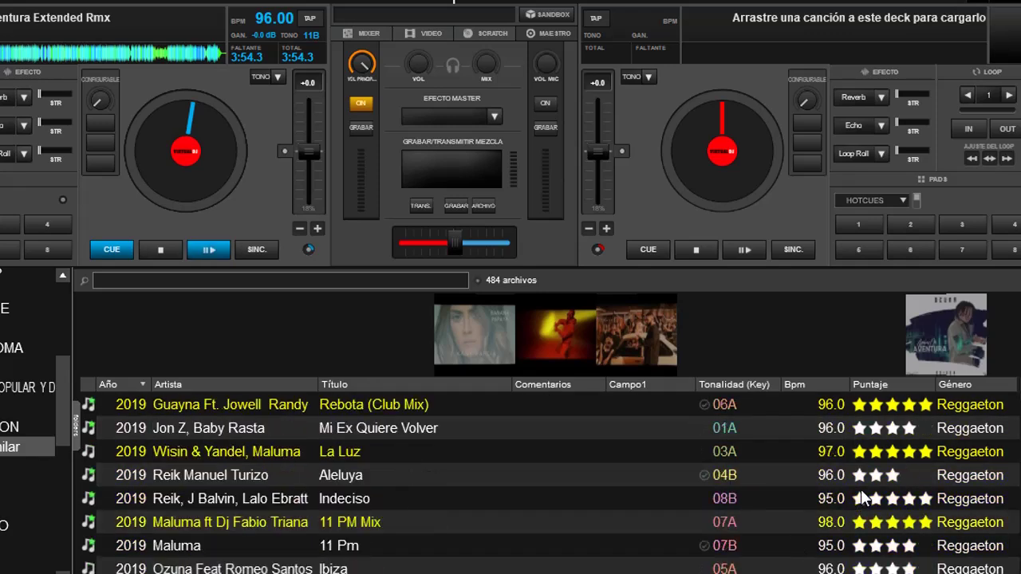
scroll(860, 488, down, 5)
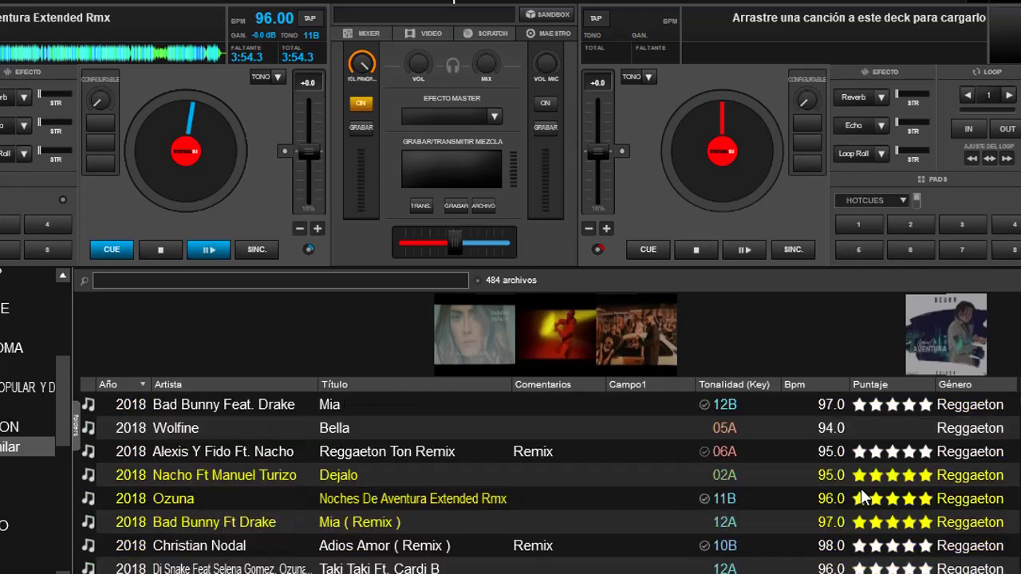
scroll(859, 488, down, 7)
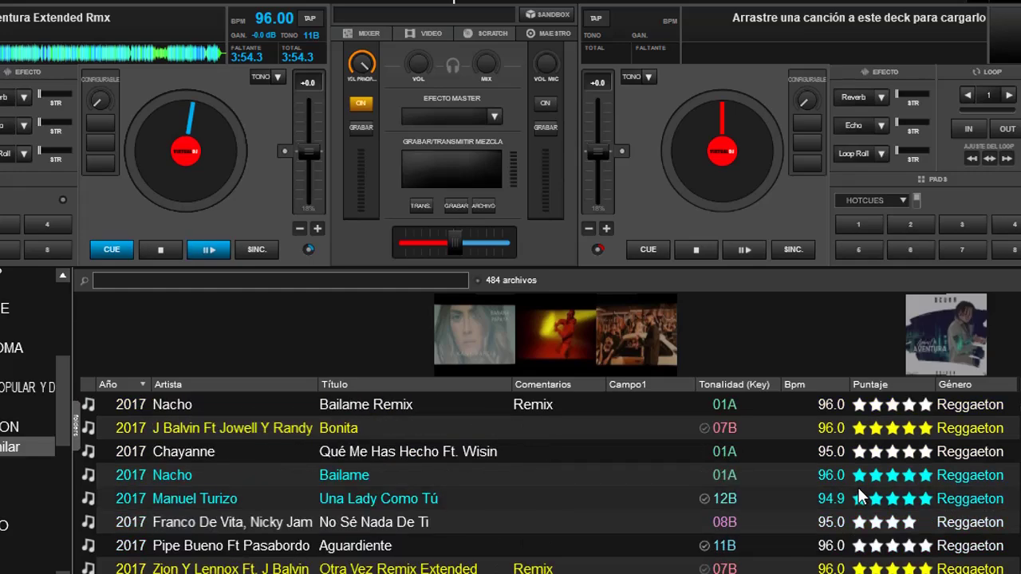
scroll(860, 496, down, 9)
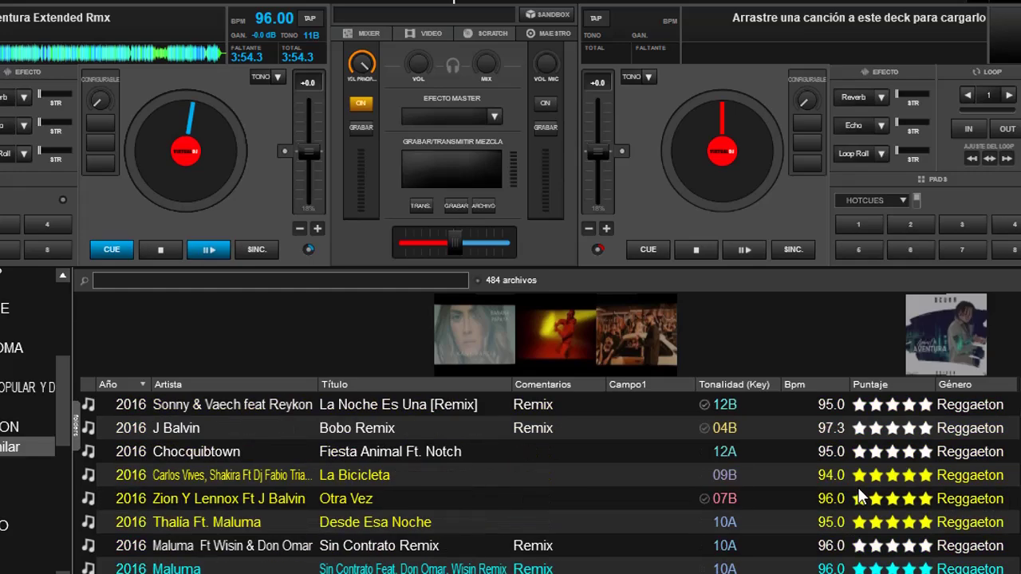
scroll(860, 496, down, 4)
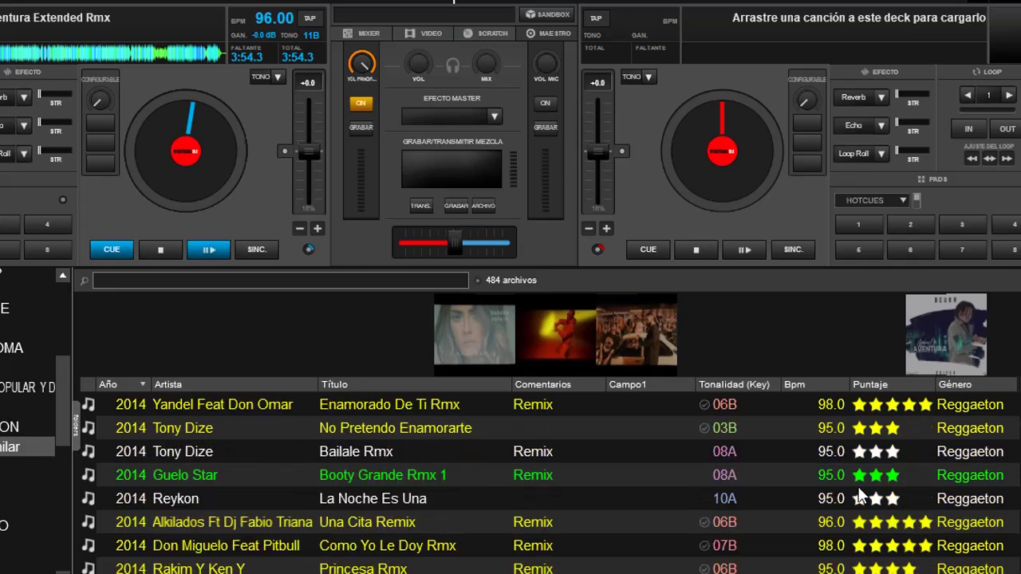
scroll(860, 496, down, 4)
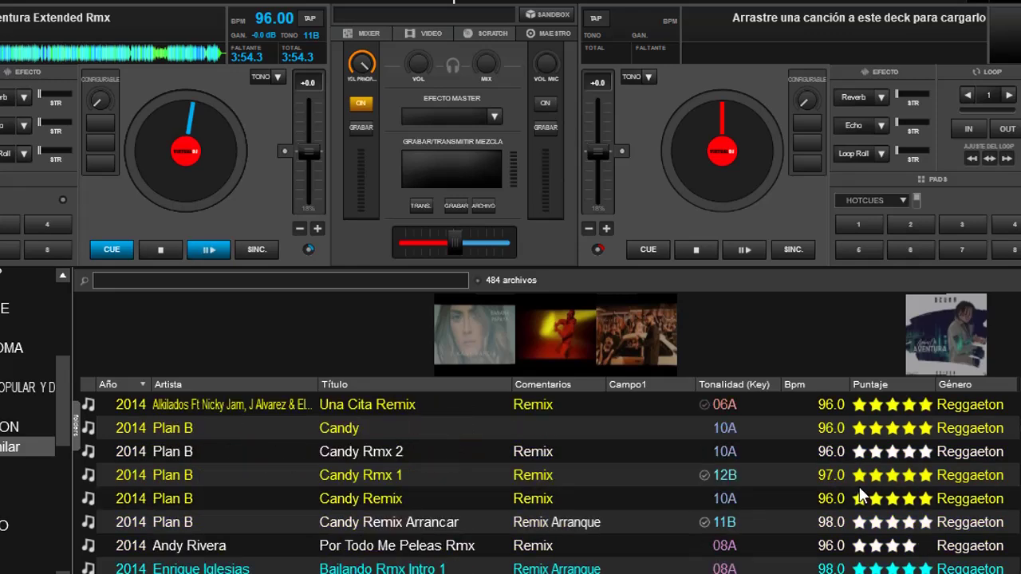
scroll(860, 496, down, 3)
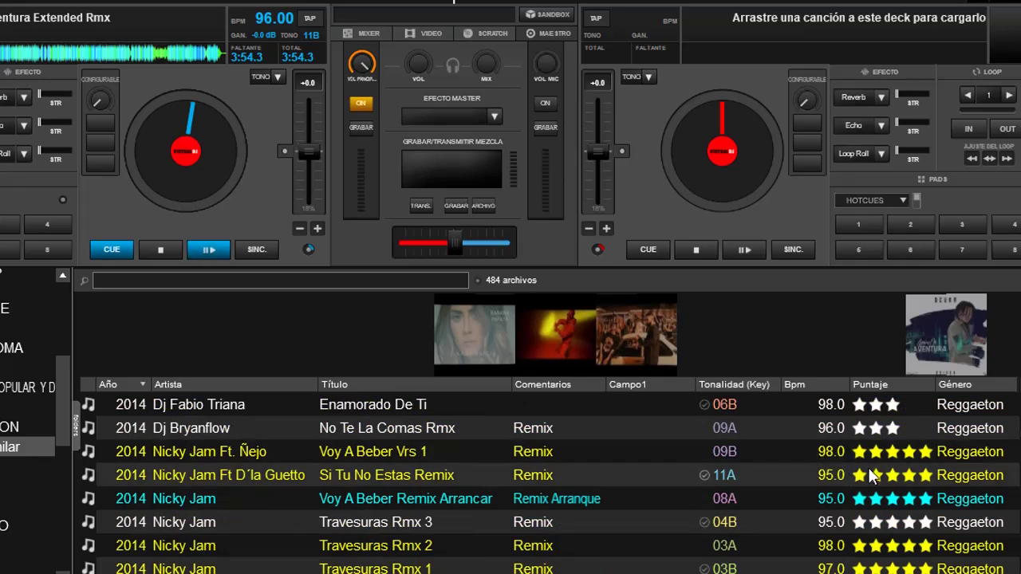
scroll(869, 467, down, 4)
scroll(870, 469, down, 3)
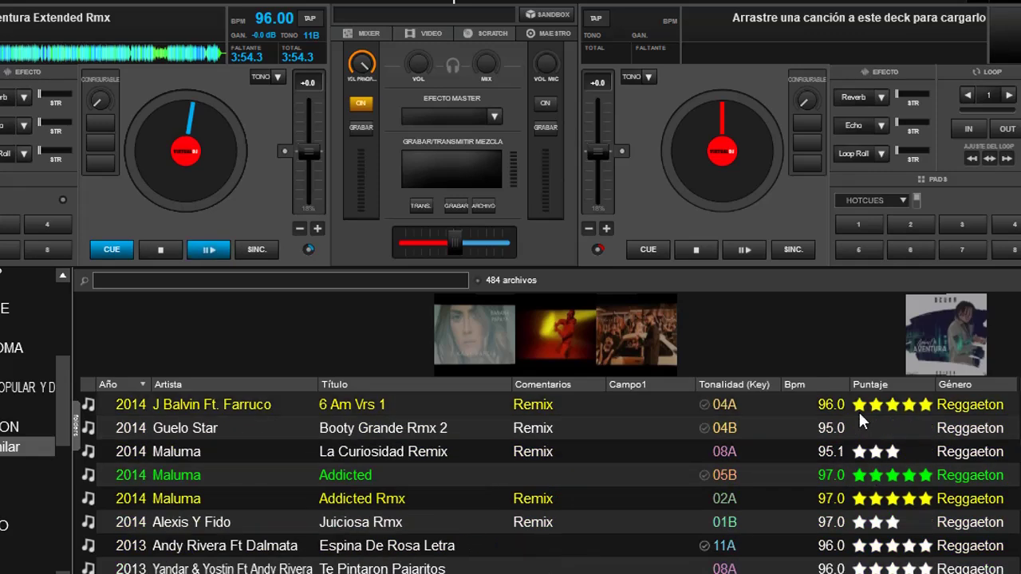
click(822, 385)
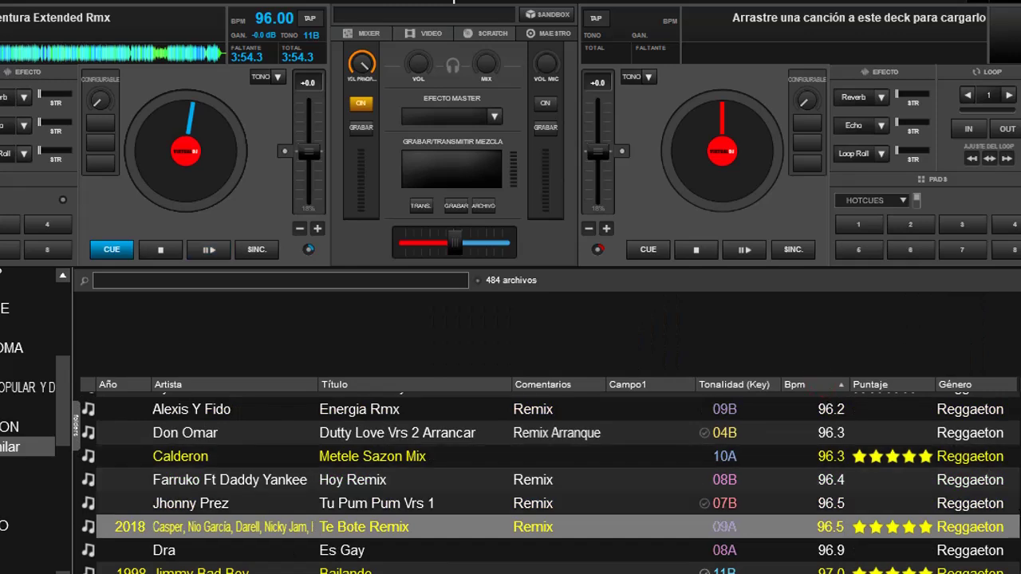
- Sort the BPM Similar list by BPM in descending order and load Maluma's "11 PM Mix" onto deck 1
scroll(1016, 422, up, 3)
scroll(1016, 423, up, 3)
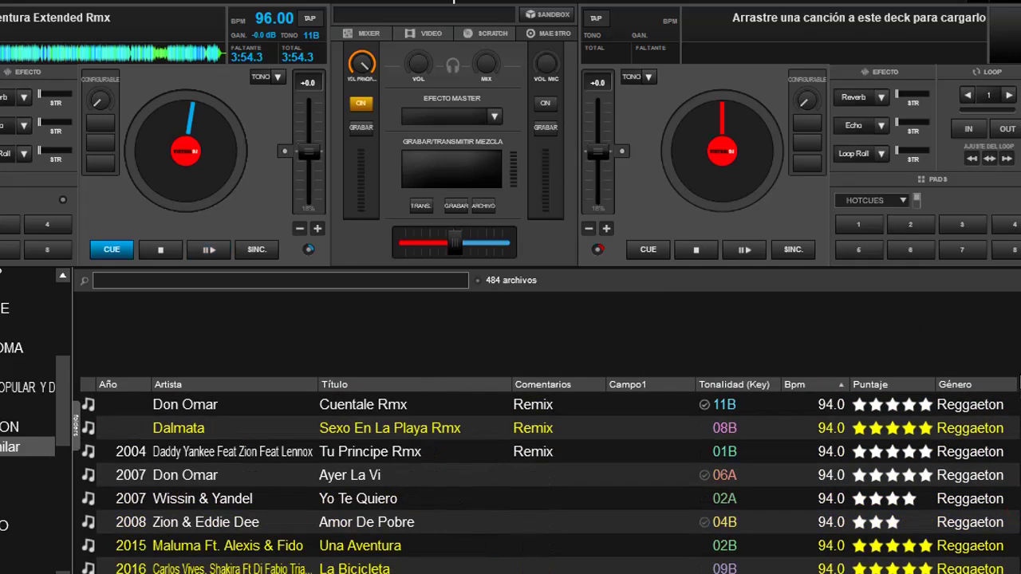
click(822, 384)
scroll(1000, 423, up, 3)
scroll(1001, 423, up, 3)
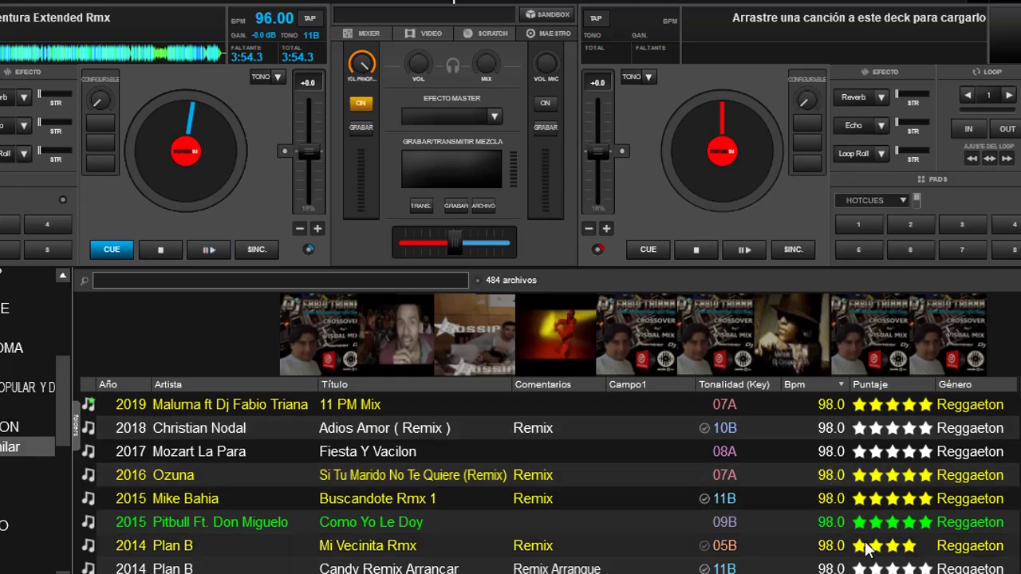
drag(240, 395, 202, 154)
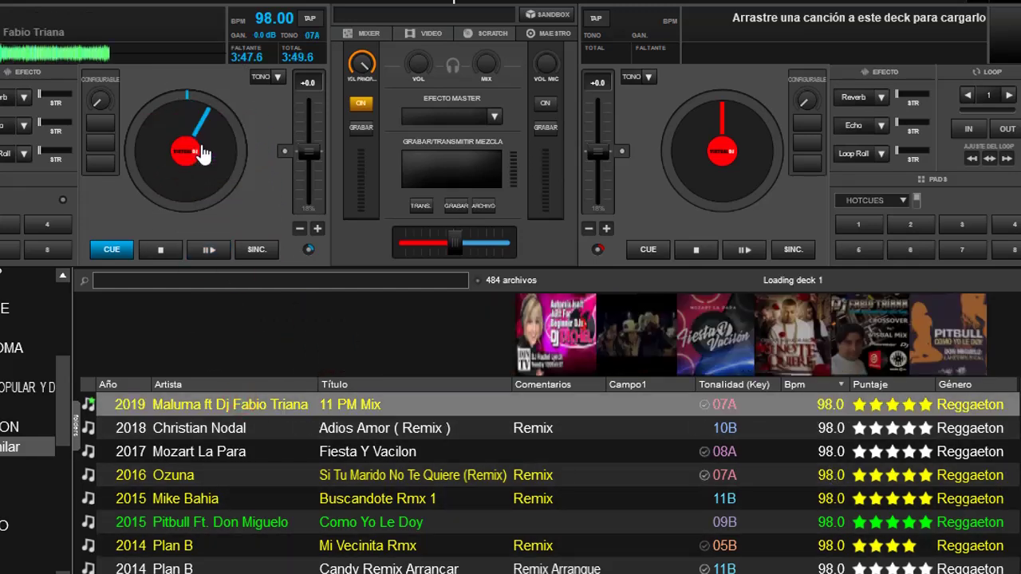
- Refresh the BPM Similar folder for the newly loaded track, sorted by descending BPM, and review the tempos of the listed songs
click(820, 383)
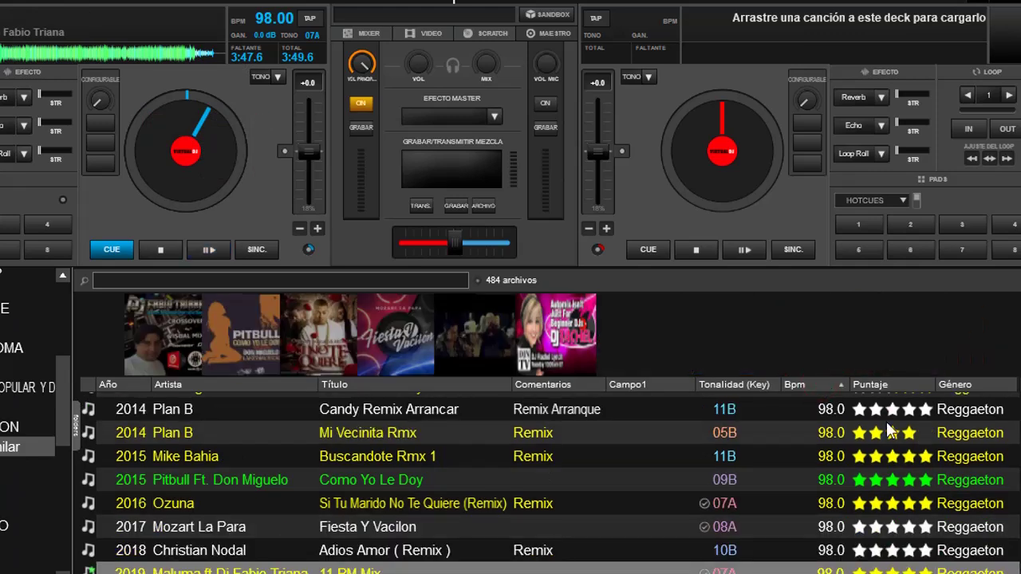
click(811, 382)
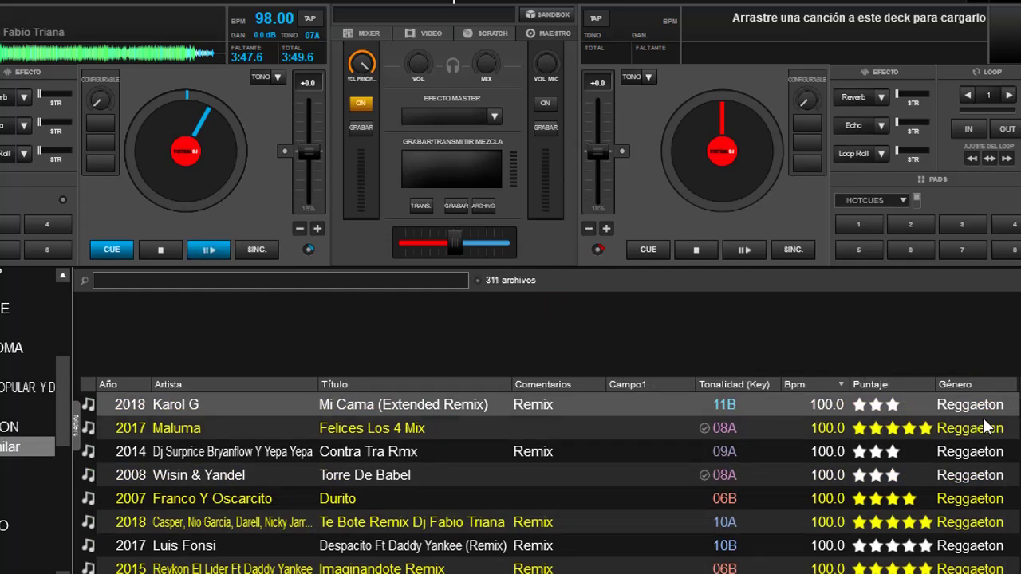
click(28, 467)
click(27, 446)
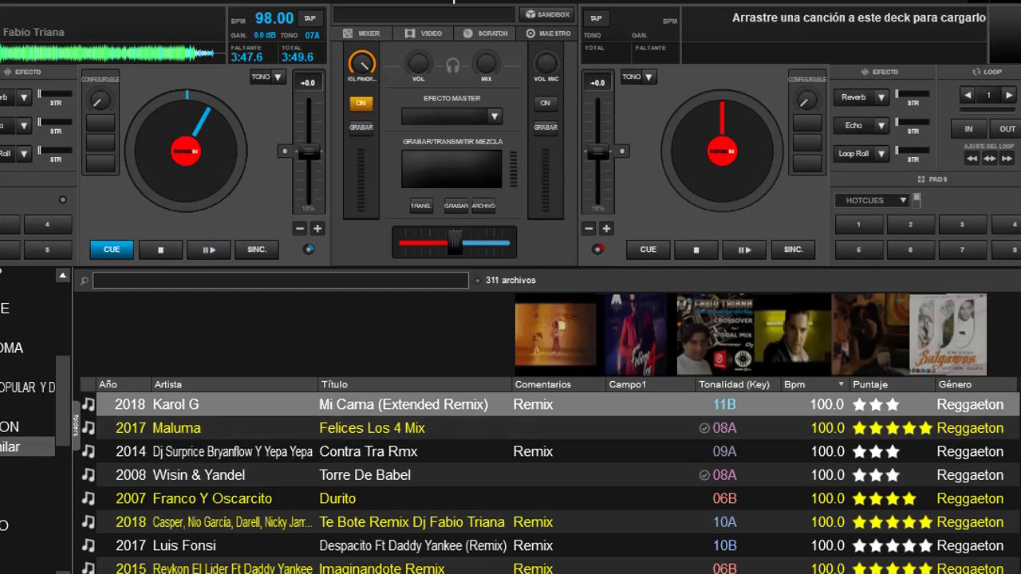
scroll(1013, 407, down, 10)
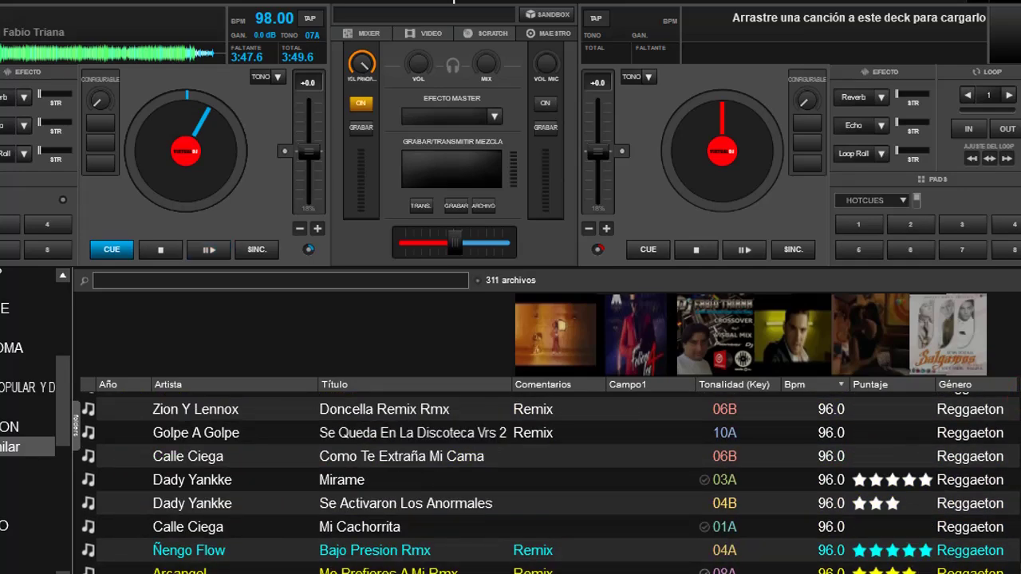
scroll(1015, 408, up, 10)
scroll(1015, 409, up, 3)
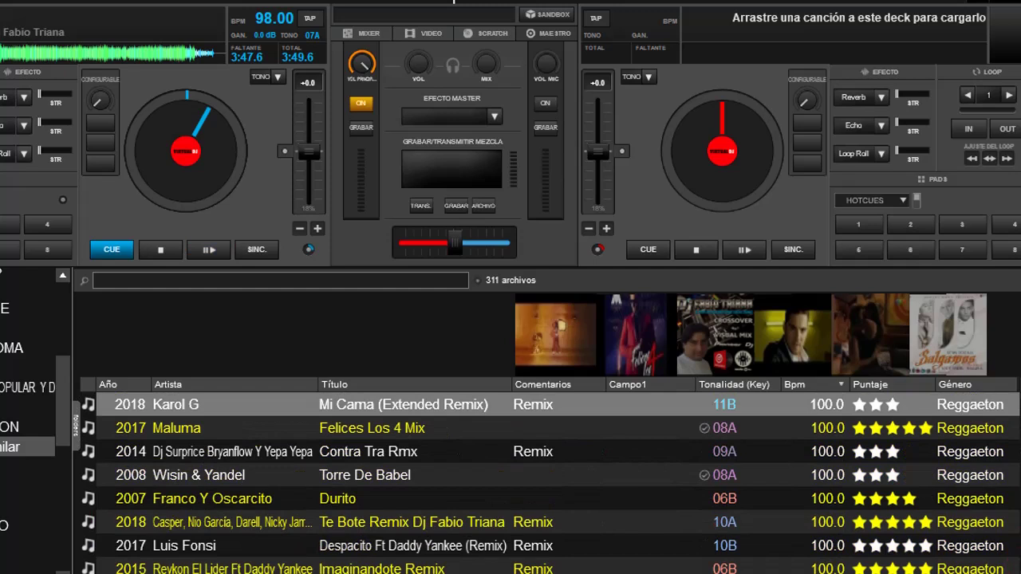